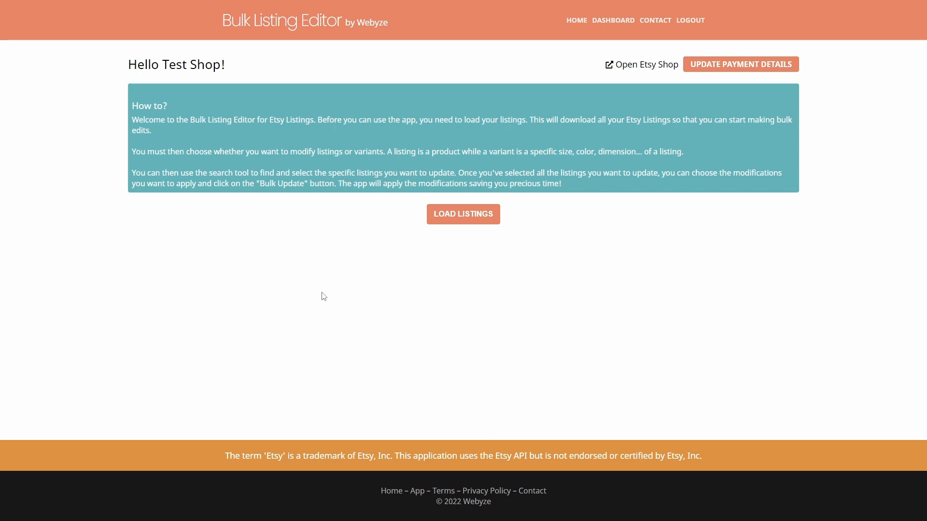
- Load the shop's listings into the bulk editor
left_click(462, 216)
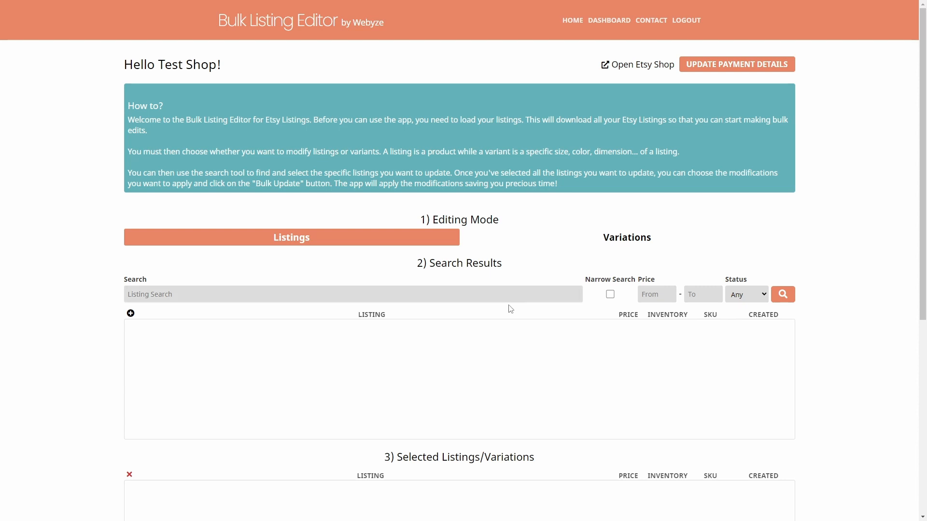
scroll(538, 319, "down", 2)
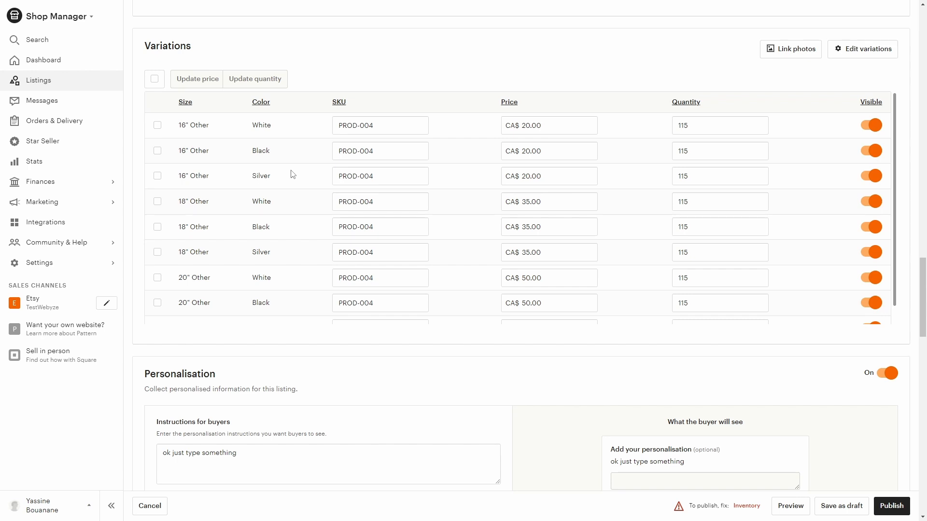
- Examine the size and color variations of the Etsy listing, and return to the Bulk Listing Editor
scroll(292, 173, "down", 1)
scroll(292, 173, "up", 1)
key("ctrl+Tab")
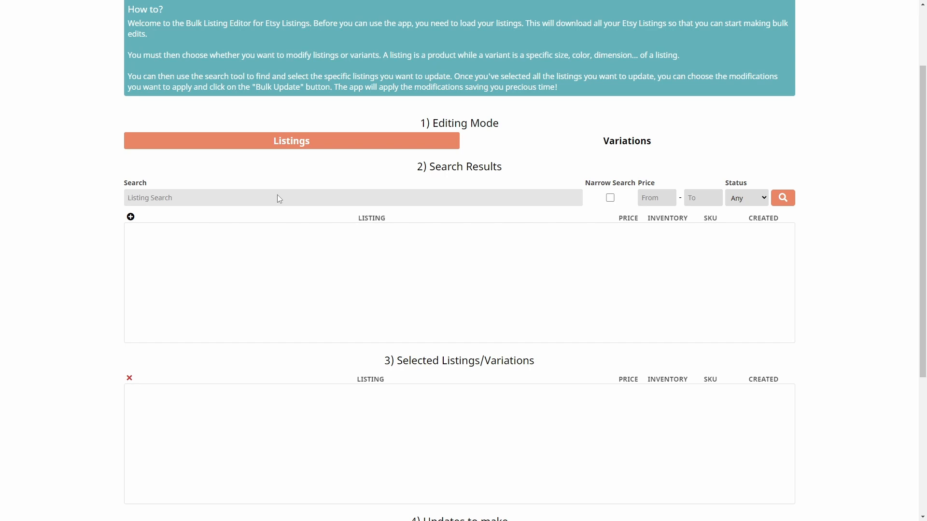
- Search the listings for "Poster Vintage" with Narrow Search enabled and the status filter left at Any
type("P")
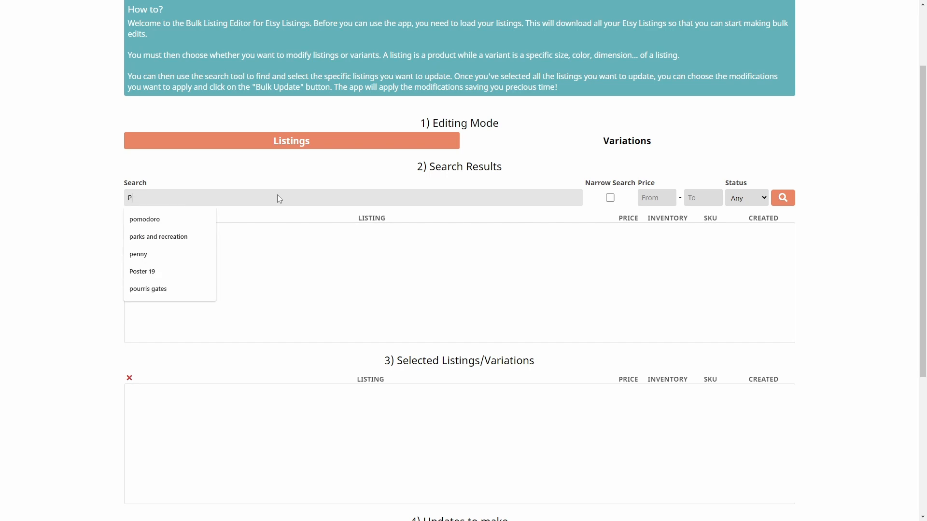
type("oster Vintage")
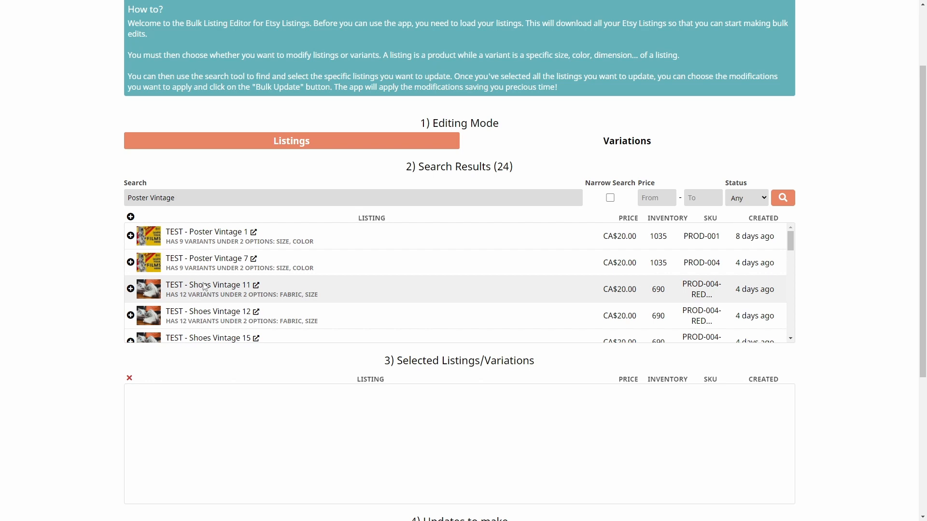
left_click(610, 198)
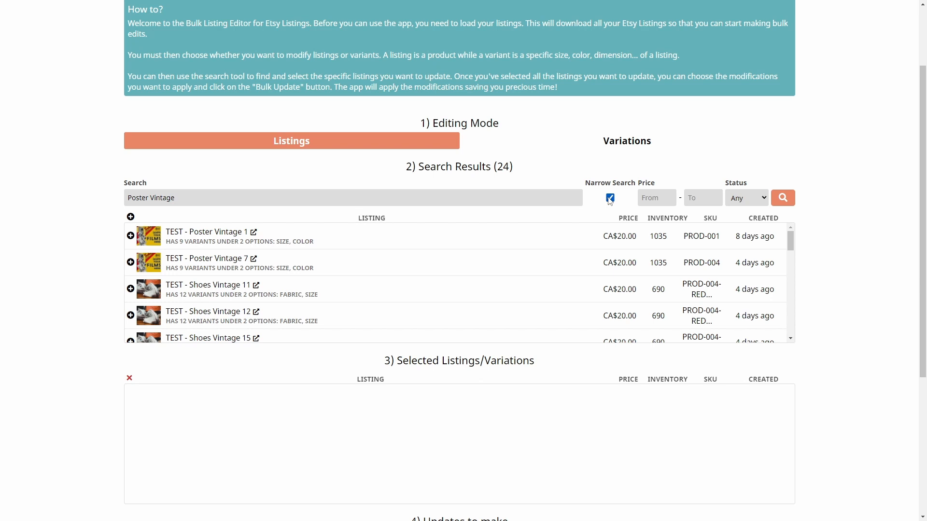
left_click(784, 199)
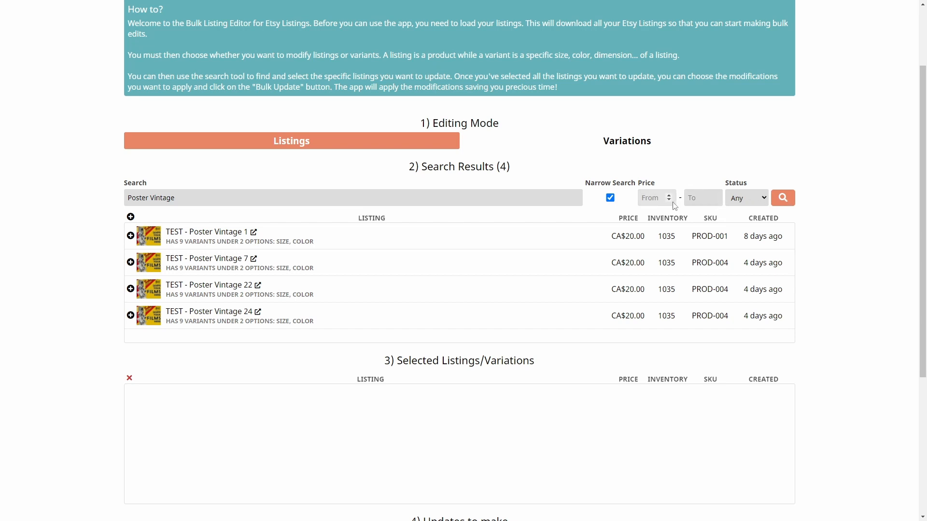
left_click(750, 198)
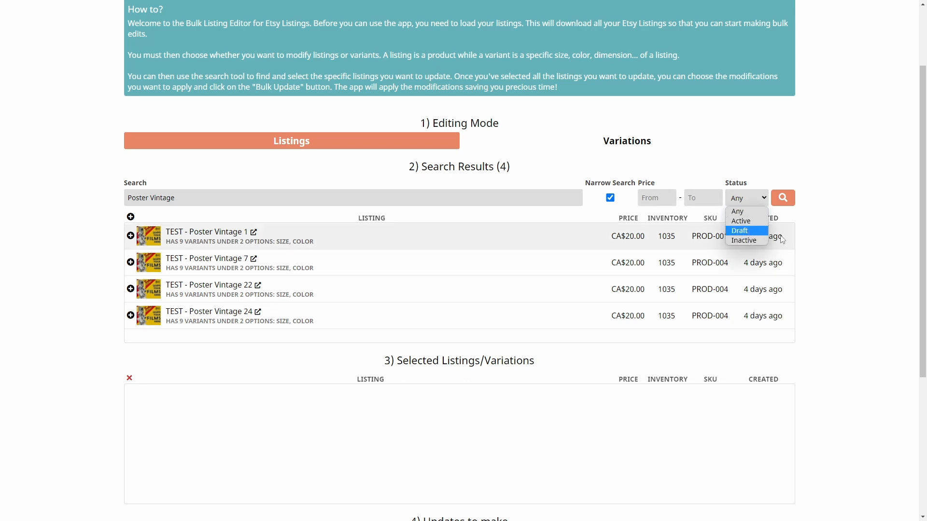
left_click(812, 240)
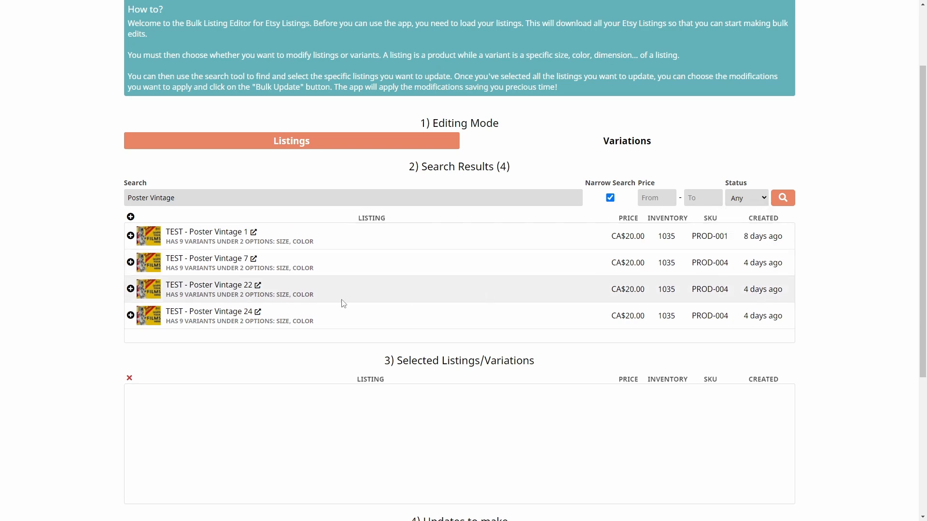
- Add all the Poster Vintage search results to the selected listings
scroll(343, 303, "down", 2)
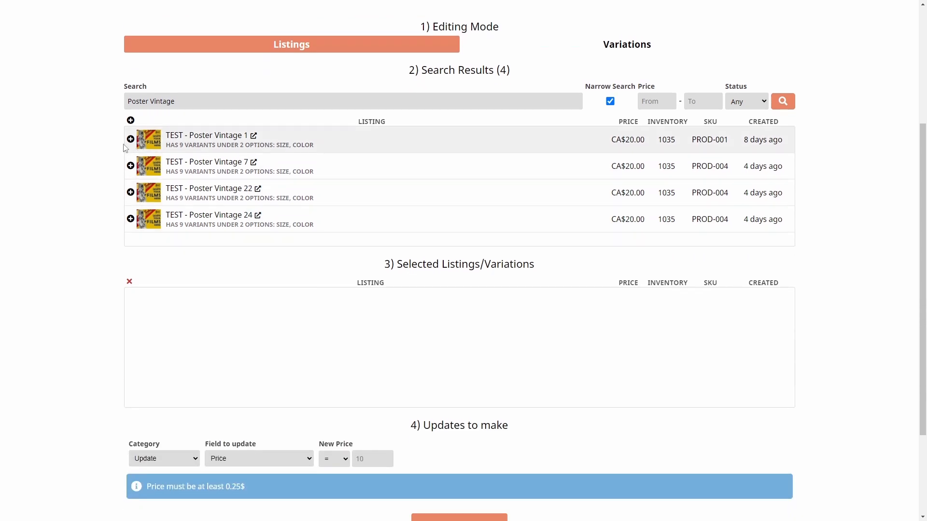
left_click(131, 140)
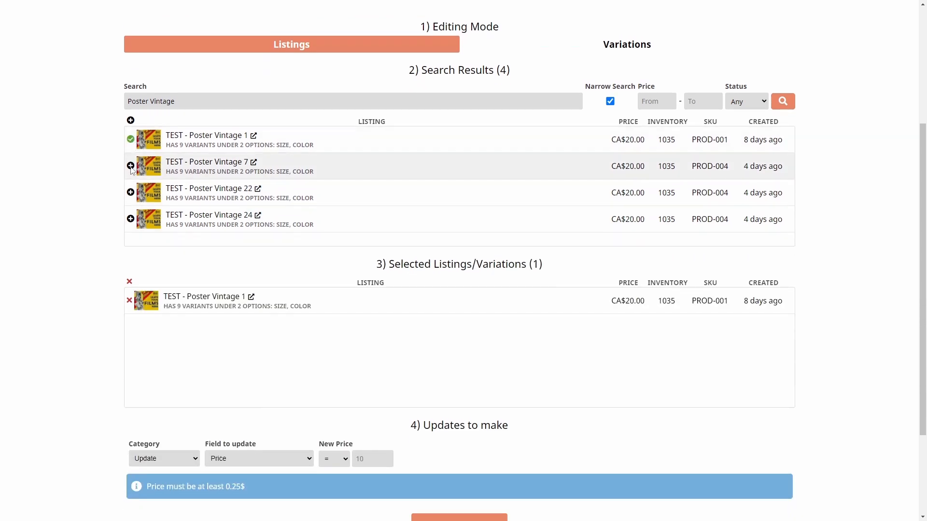
left_click(130, 166)
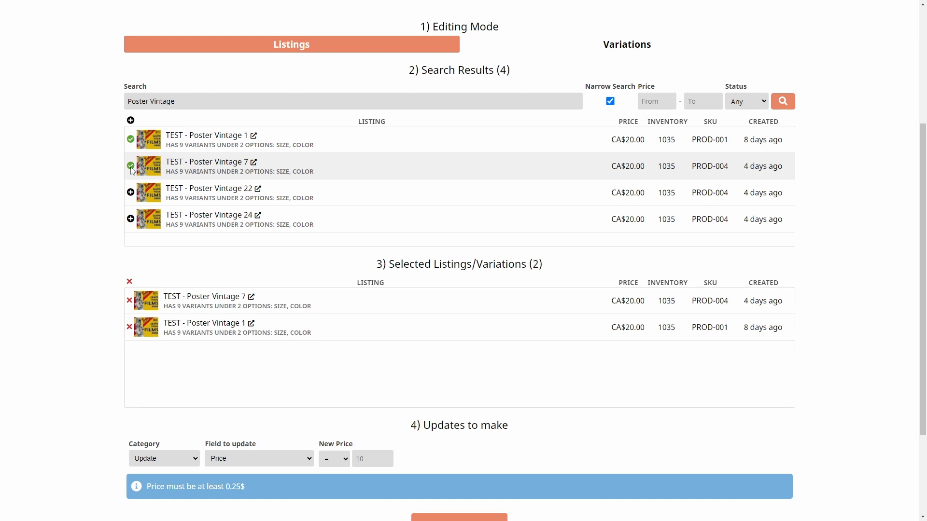
left_click(131, 120)
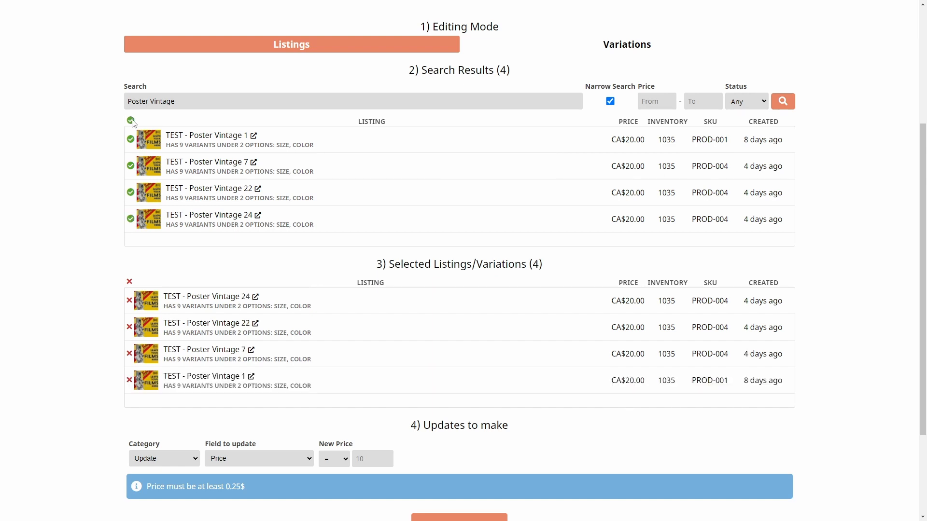
- Review the update categories and the fields that can be changed for the selected listings
scroll(91, 208, "down", 2)
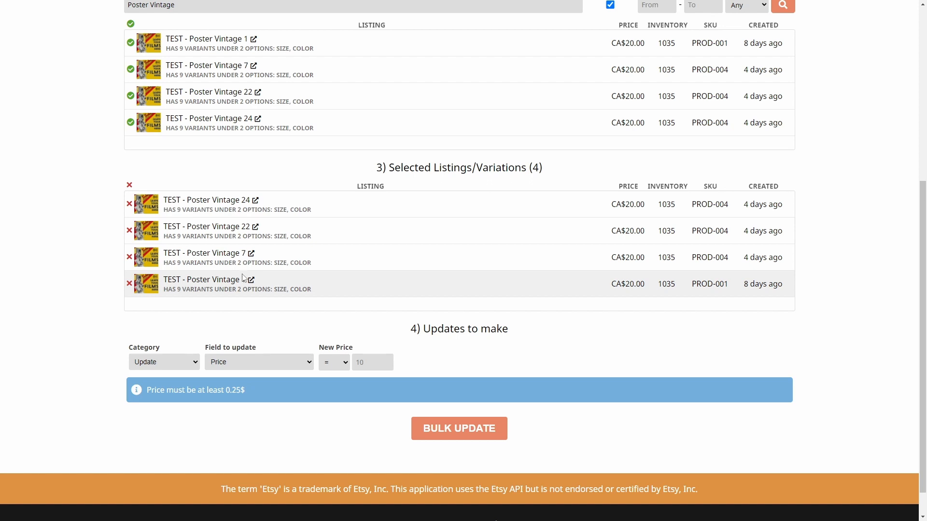
left_click(148, 363)
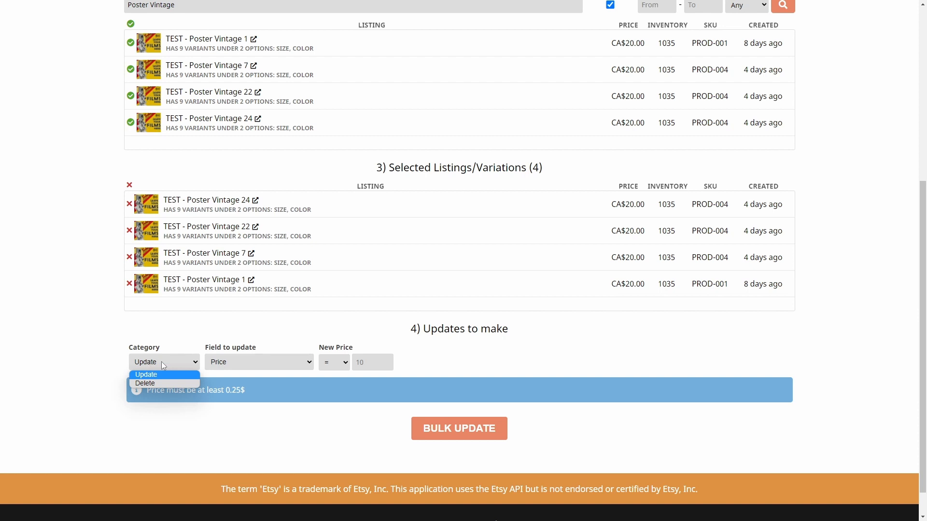
left_click(164, 357)
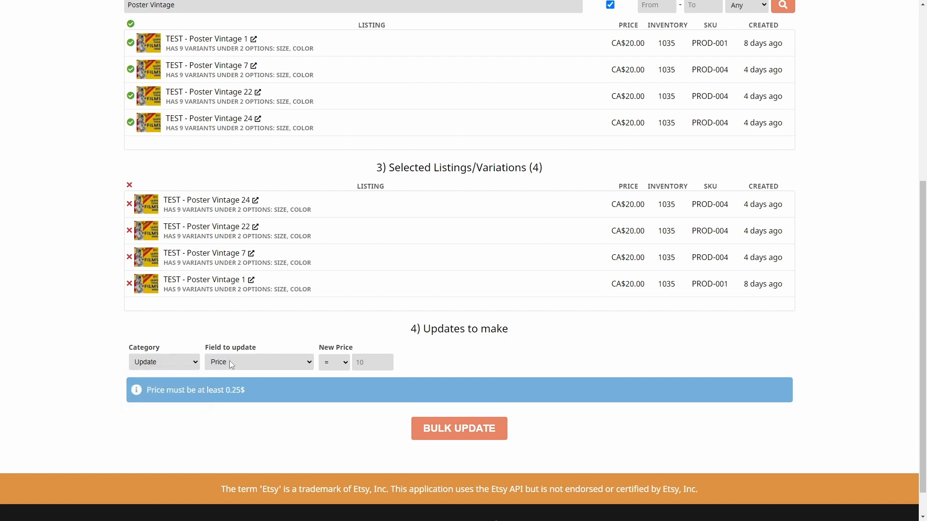
left_click(245, 365)
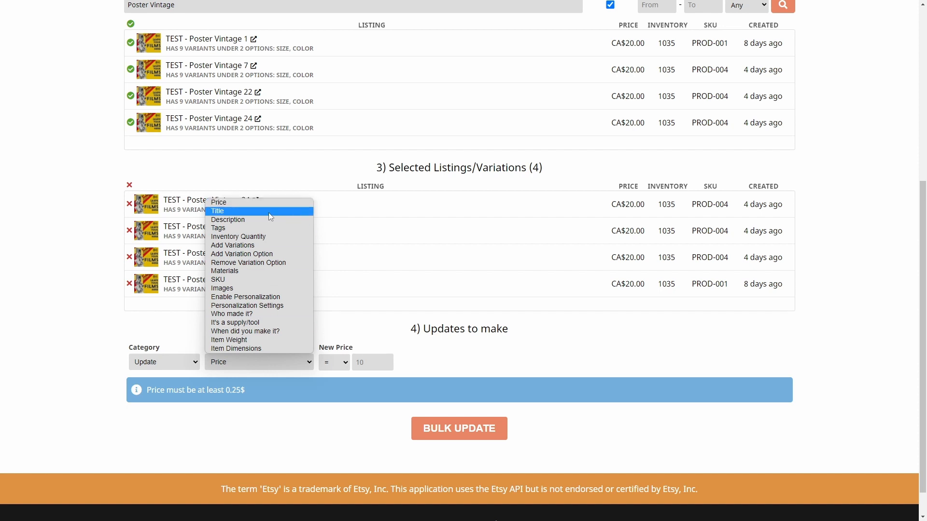
left_click(471, 330)
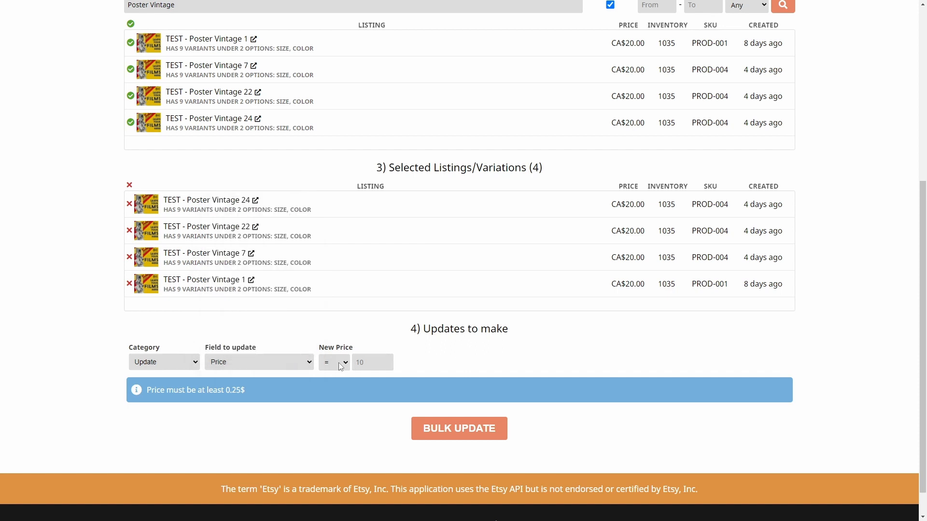
- Set the price update to an increase (+) and show its unit choices
left_click(327, 365)
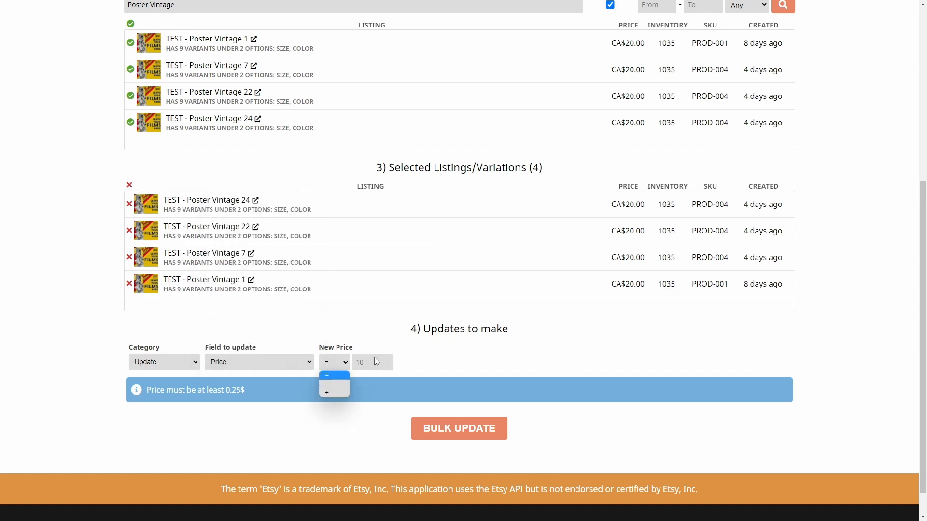
left_click(336, 394)
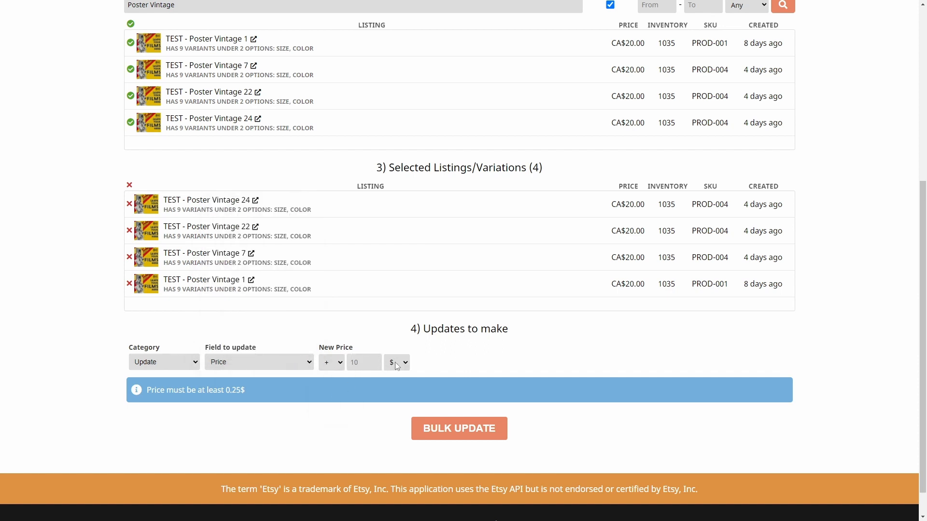
left_click(396, 363)
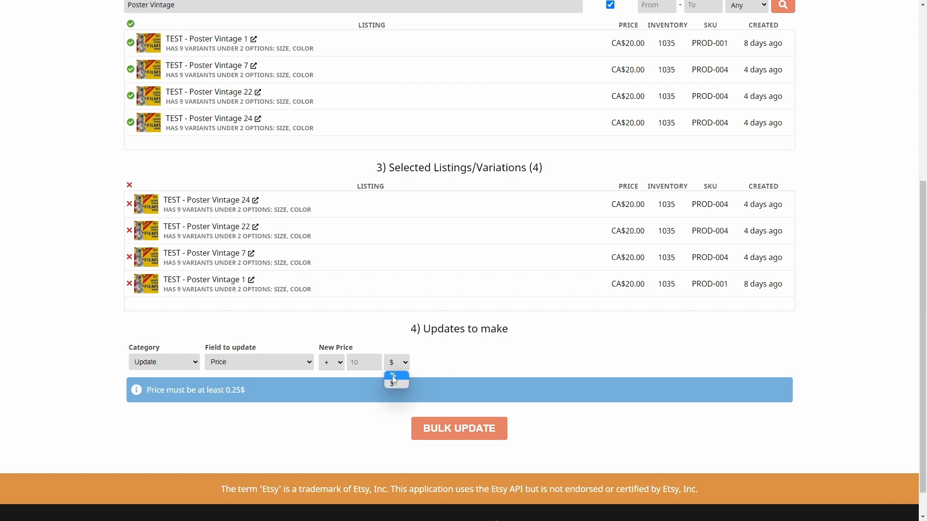
- Choose Title as the field to update, using the Search & Replace method
left_click(288, 362)
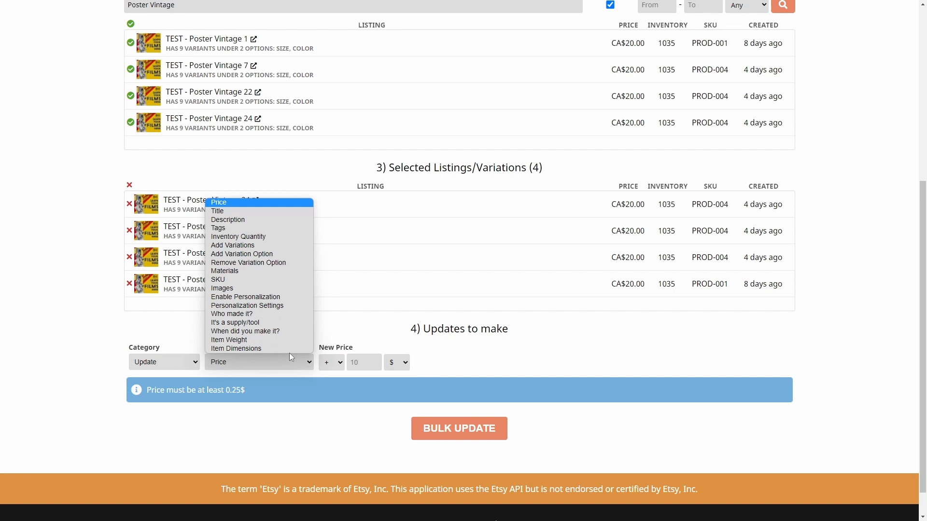
left_click(275, 212)
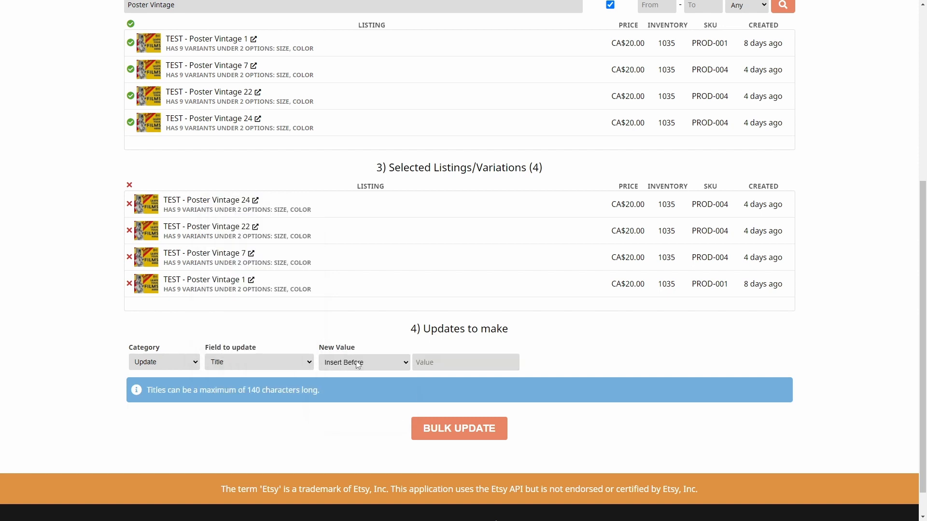
left_click(358, 363)
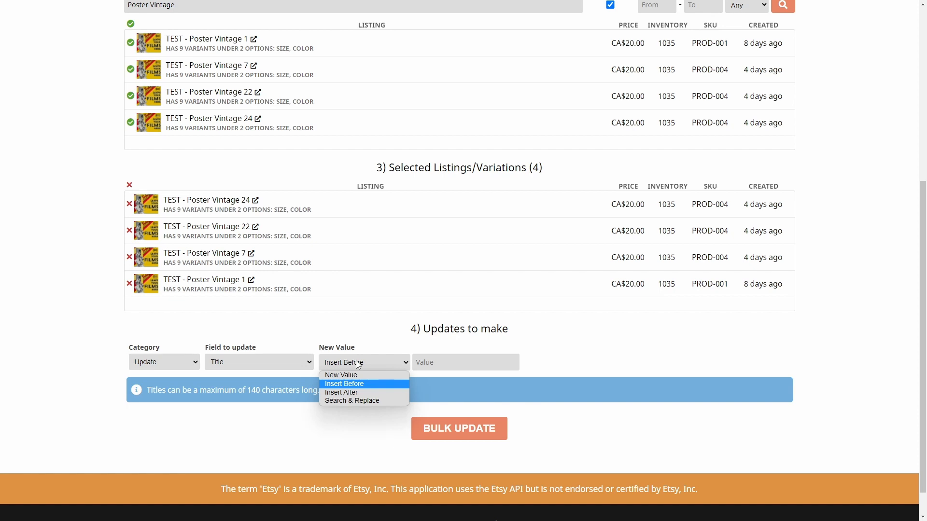
left_click(359, 402)
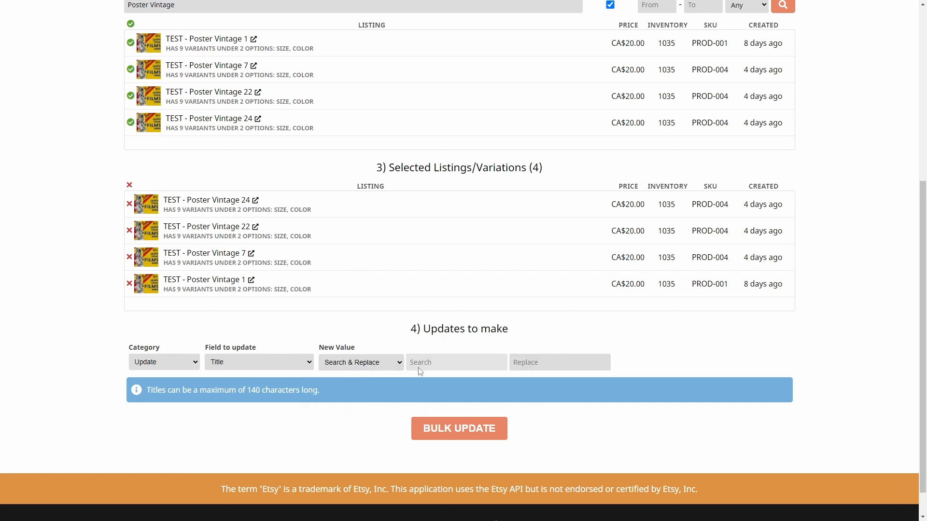
- Switch the field to update through Description, Tags and Inventory Quantity to preview their settings
left_click(258, 370)
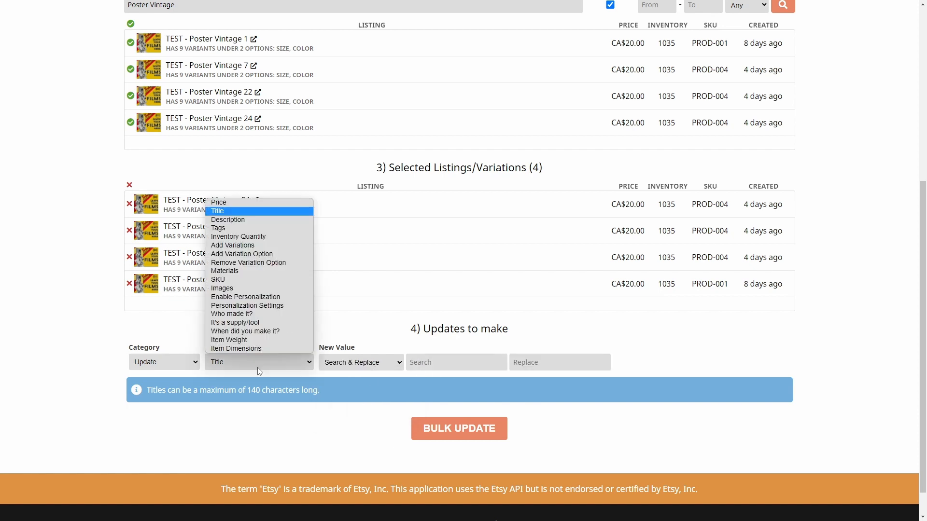
left_click(228, 220)
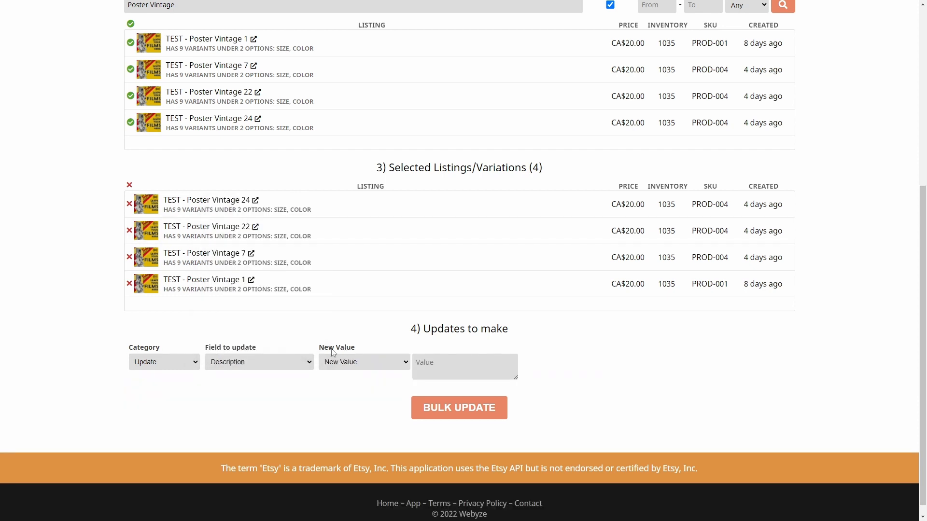
left_click(223, 368)
left_click(227, 228)
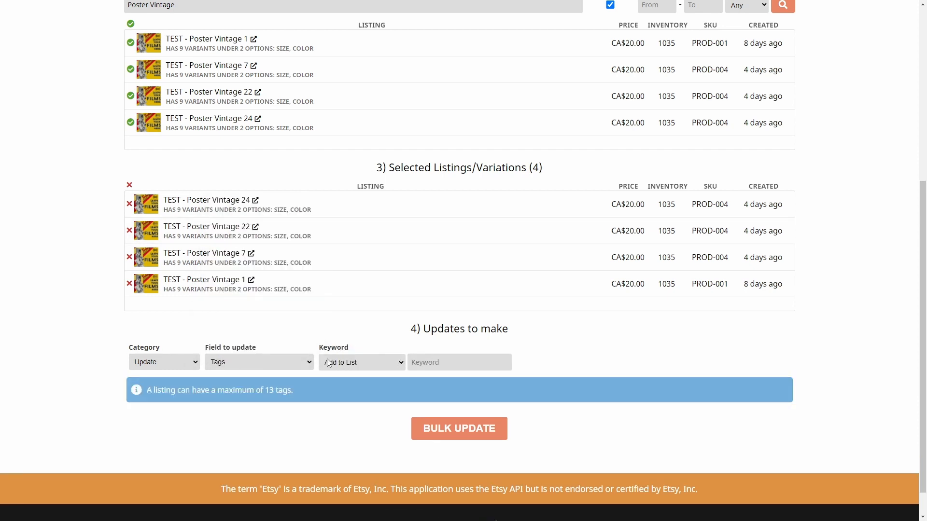
left_click(274, 362)
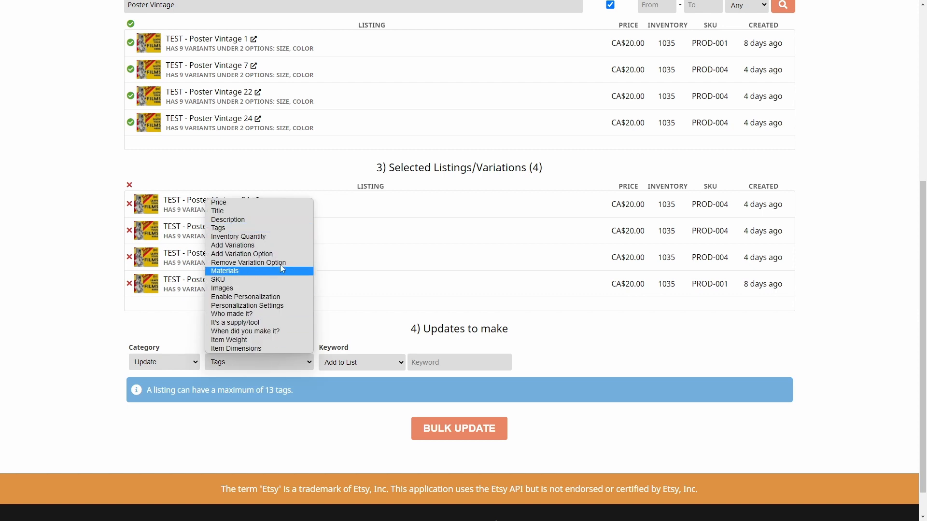
left_click(268, 236)
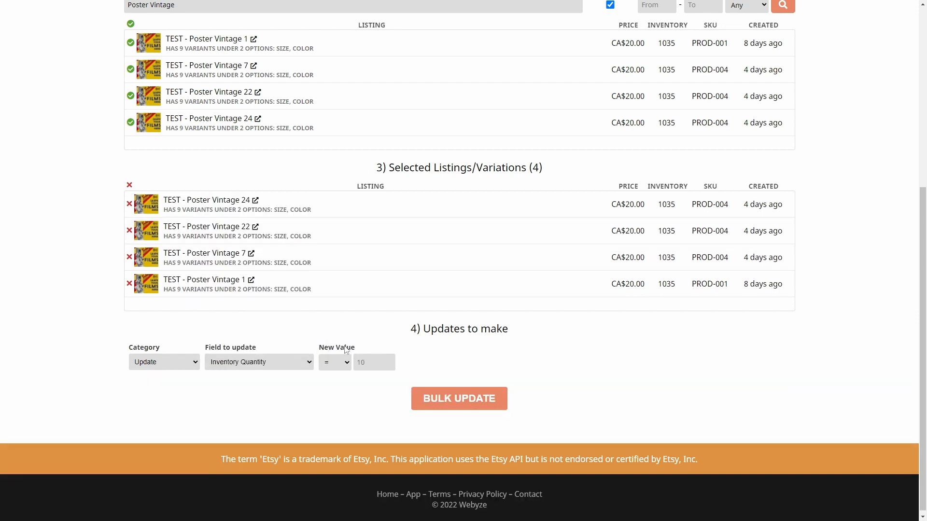
- Set up an Add Variations update that extends Option 2 with the variation value Gold
left_click(263, 365)
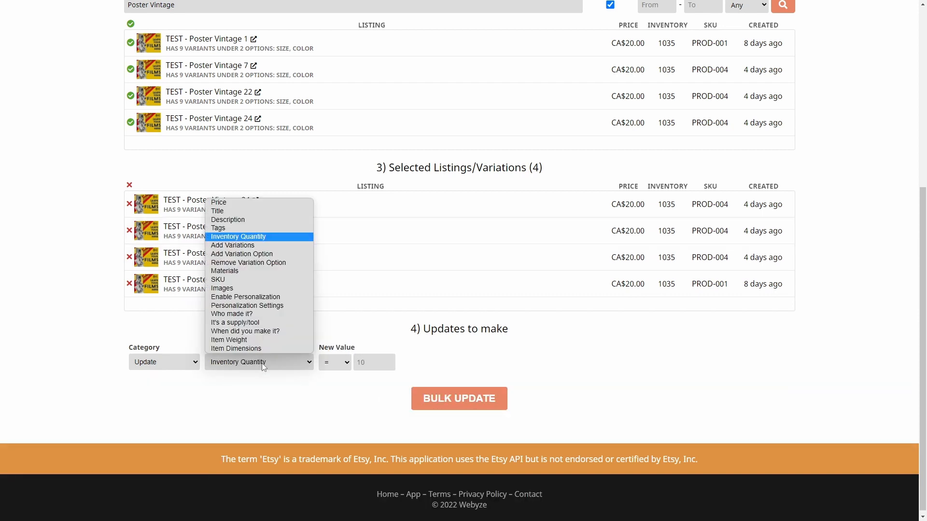
left_click(263, 246)
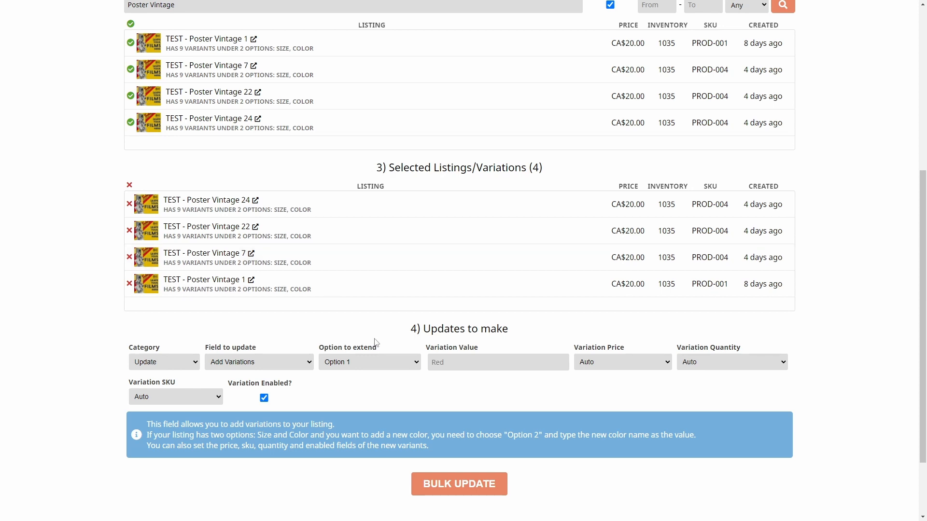
left_click(360, 362)
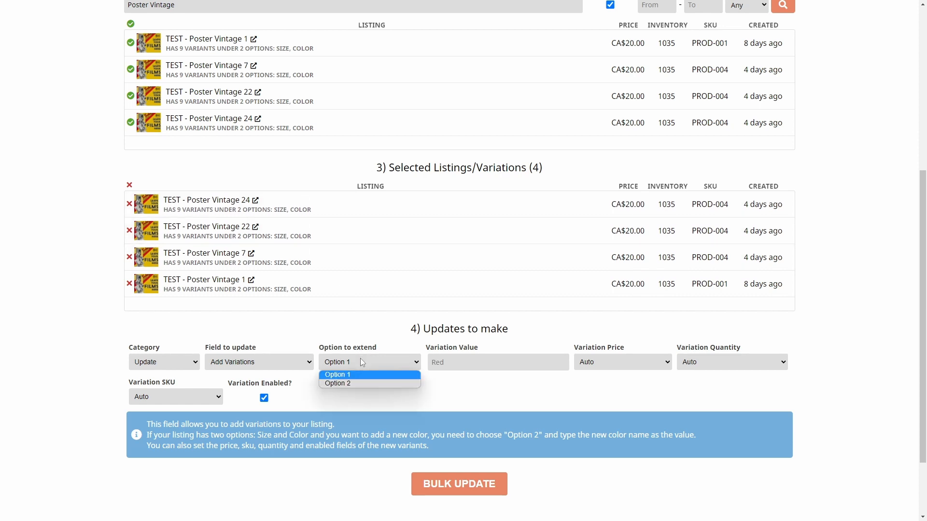
left_click(354, 384)
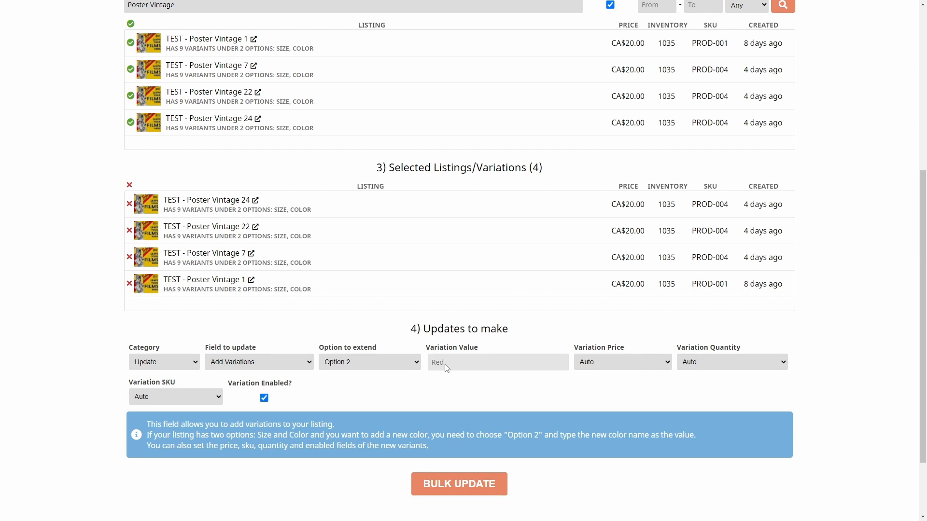
type("Gold")
scroll(473, 402, "down", 1)
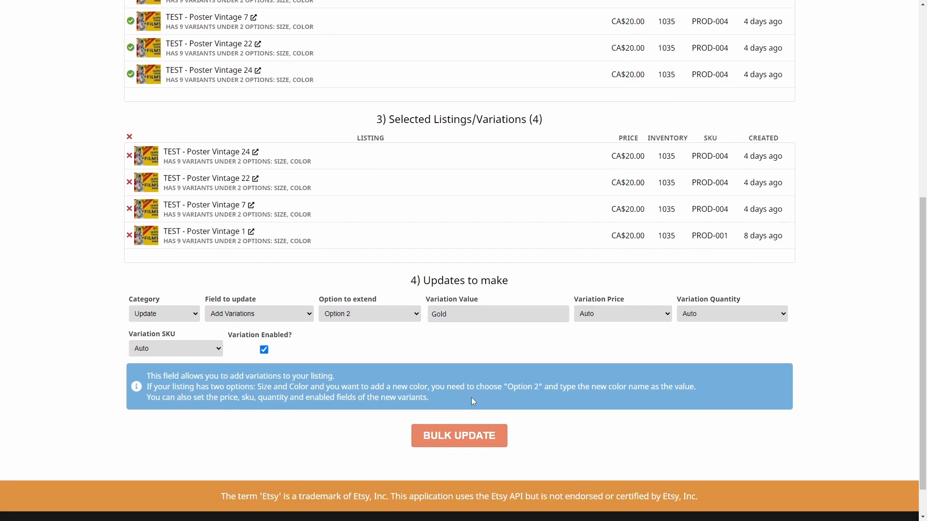
- Run the bulk update that adds Gold, and check the variations table of an updated listing in Etsy Shop Manager
left_click(461, 434)
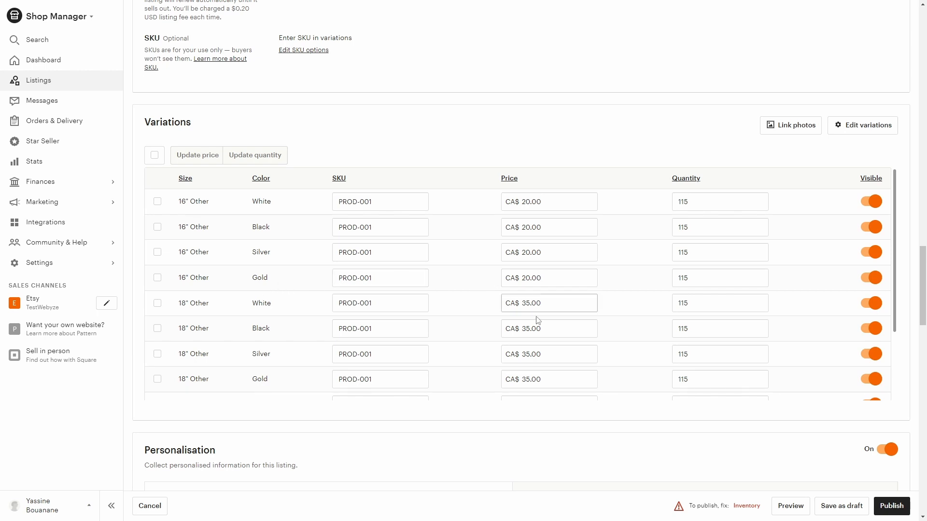
scroll(536, 314, "down", 2)
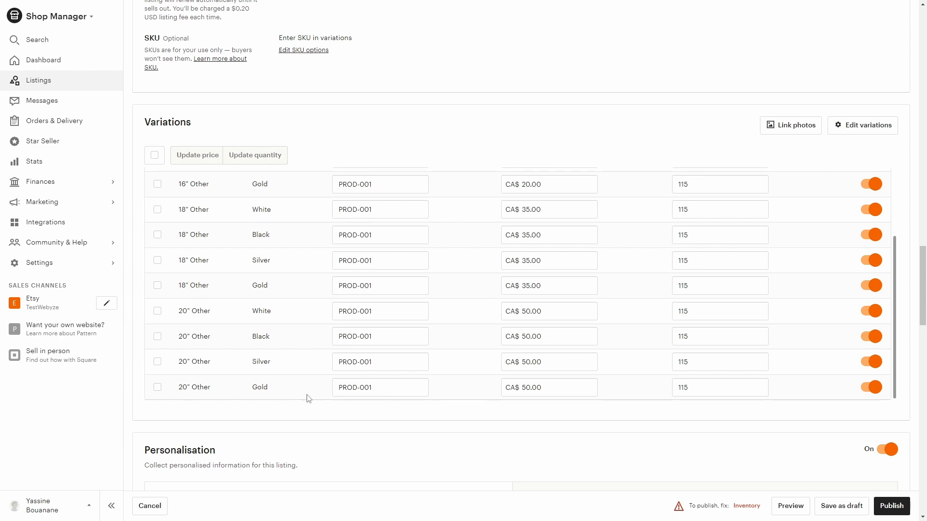
scroll(214, 280, "up", 1)
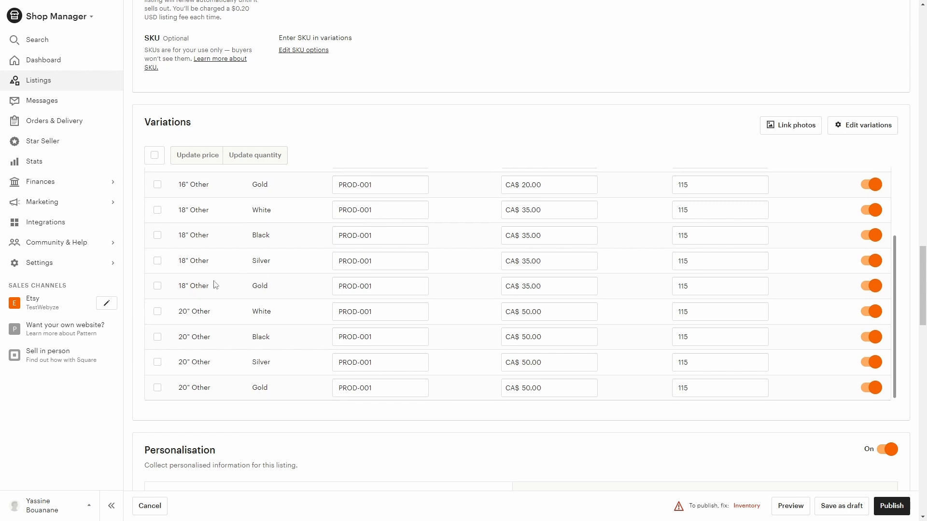
scroll(246, 253, "down", 1)
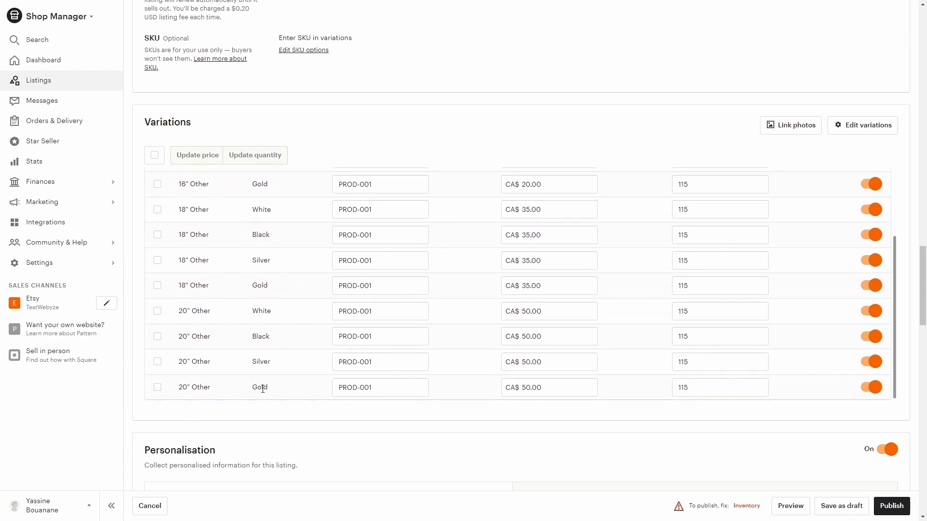
- Return to the Bulk Listing Editor and preview the Add Variation Option settings as the field to update
key("ctrl+shift+Tab")
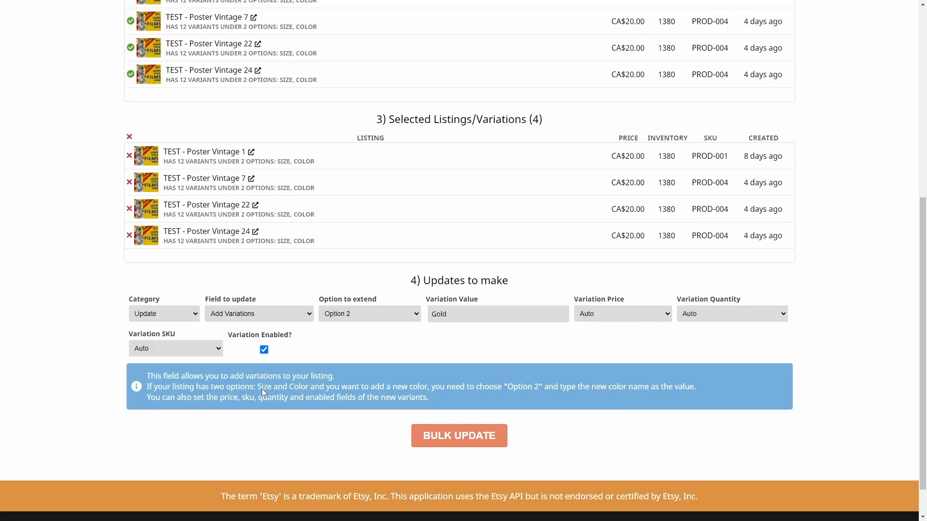
left_click(236, 314)
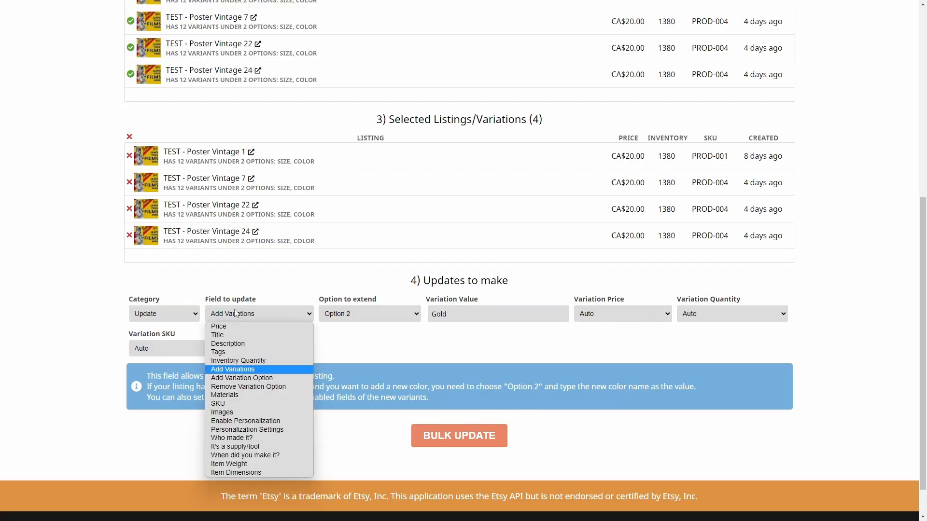
left_click(261, 378)
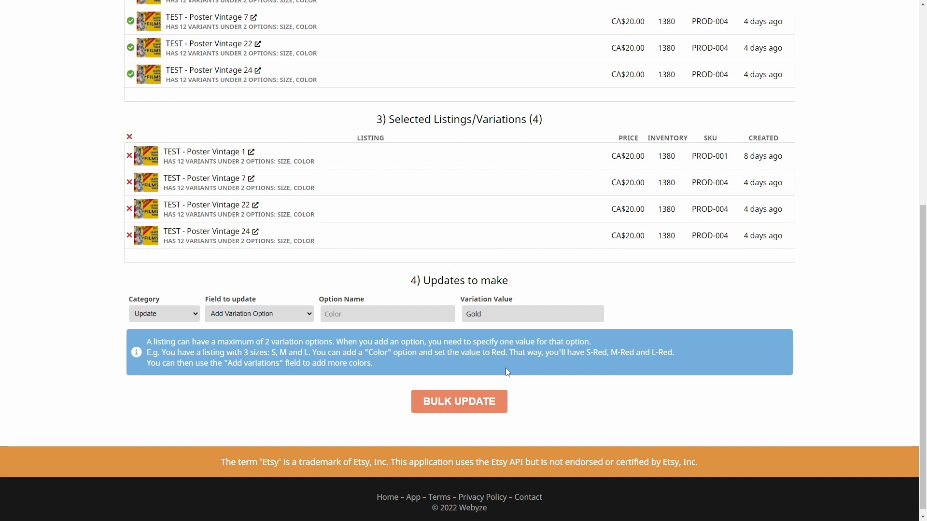
left_click(275, 315)
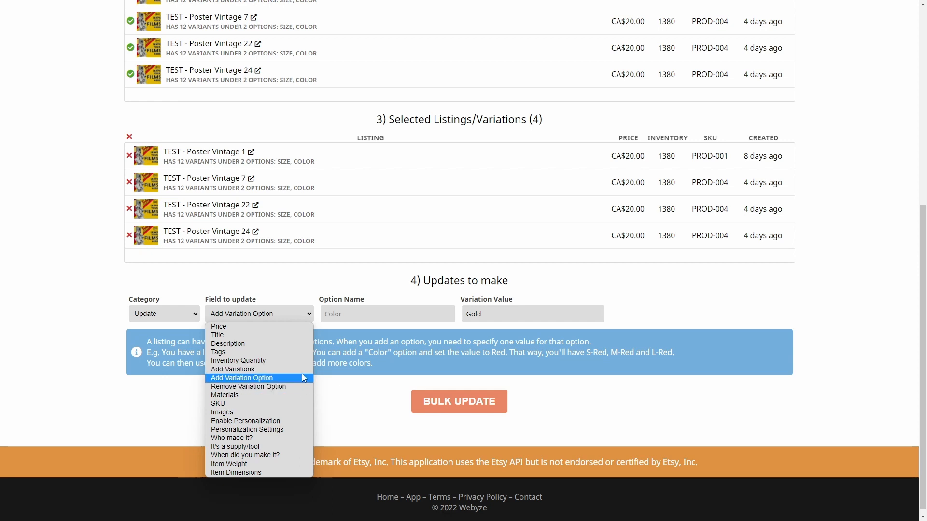
left_click(390, 341)
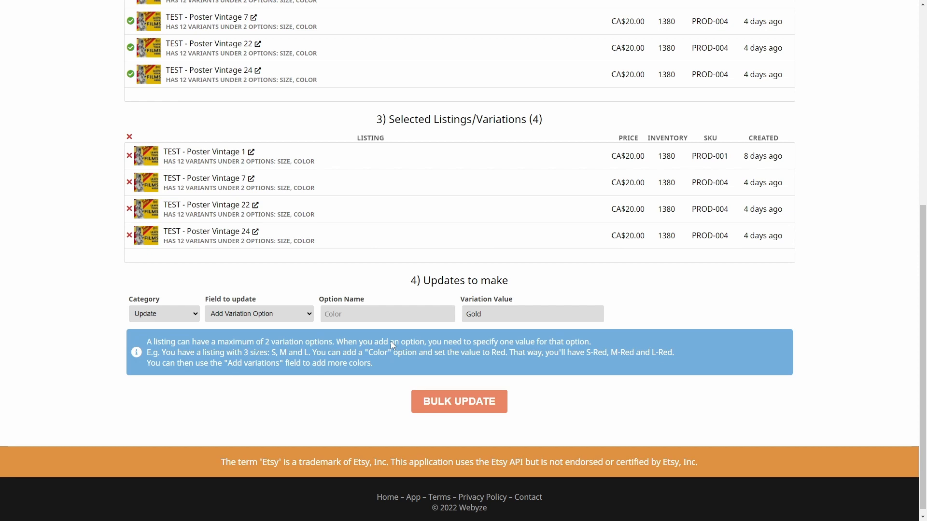
- Switch the field to update to Images and view the available image operations
left_click(288, 309)
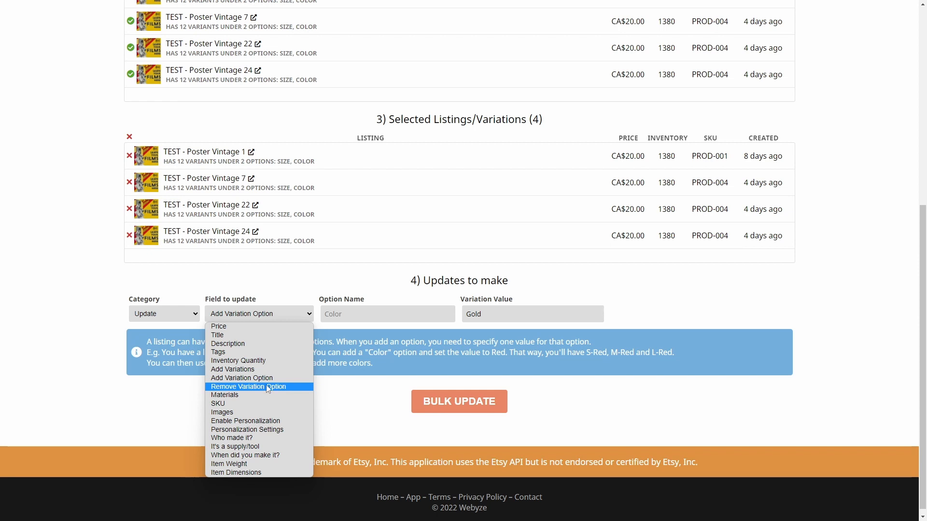
left_click(271, 413)
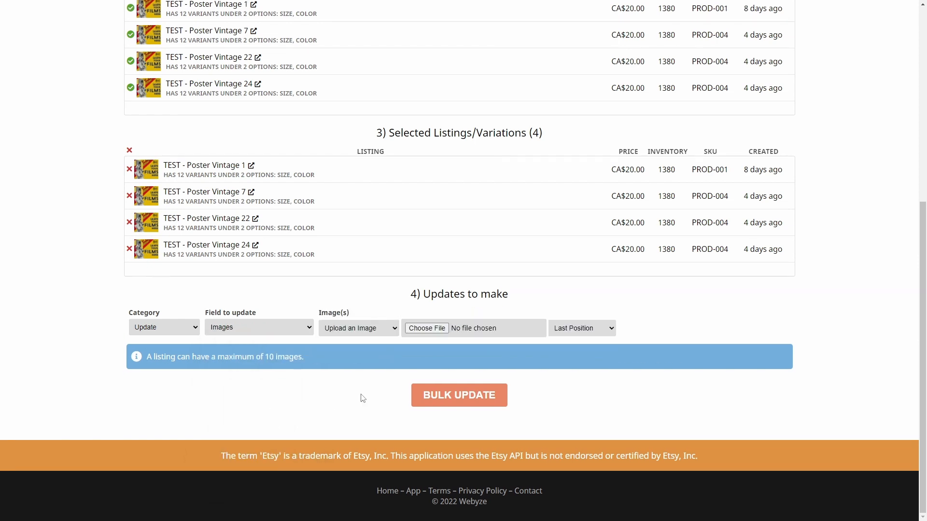
left_click(377, 329)
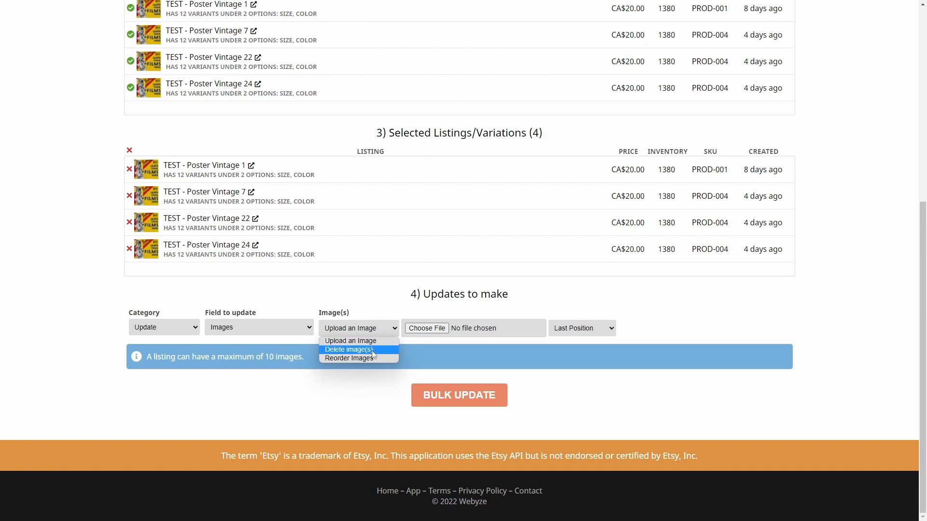
left_click(288, 333)
- Switch the field to update to Personalization Settings to preview its options, and look over the remaining updatable fields
left_click(287, 332)
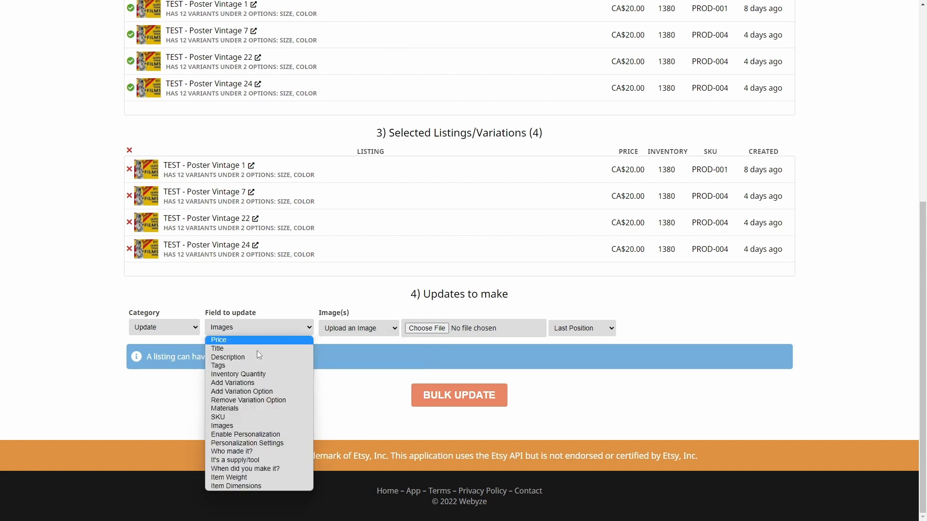
left_click(247, 444)
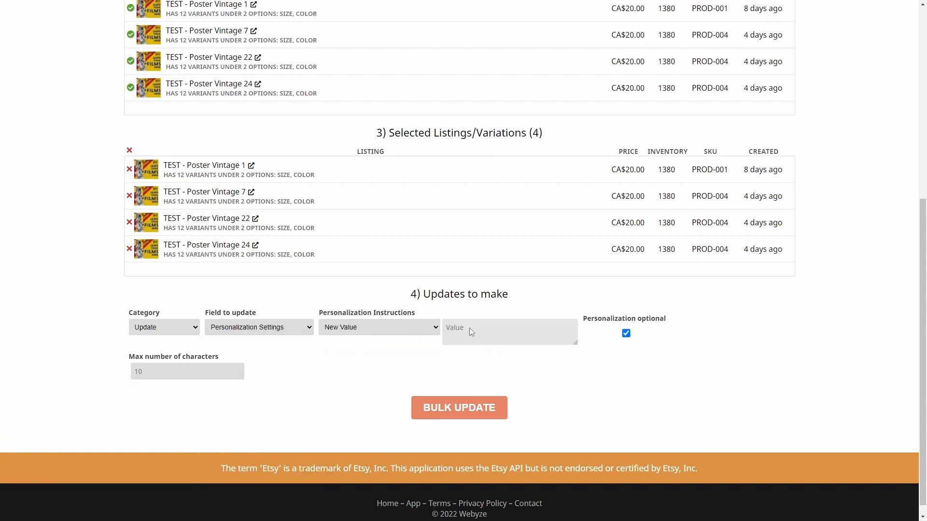
left_click(277, 330)
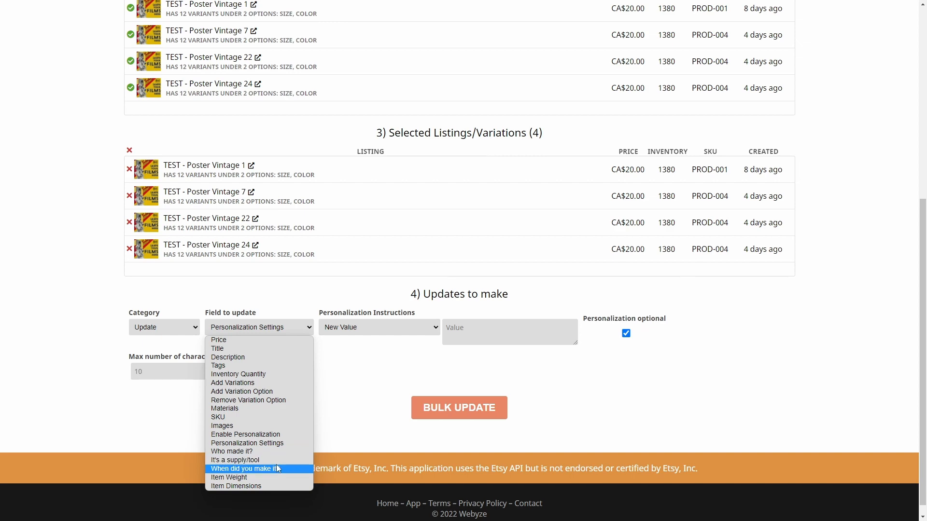
left_click(388, 368)
- Change the editing mode to Variations and search for the Poster Vintage variations
scroll(386, 367, "up", 6)
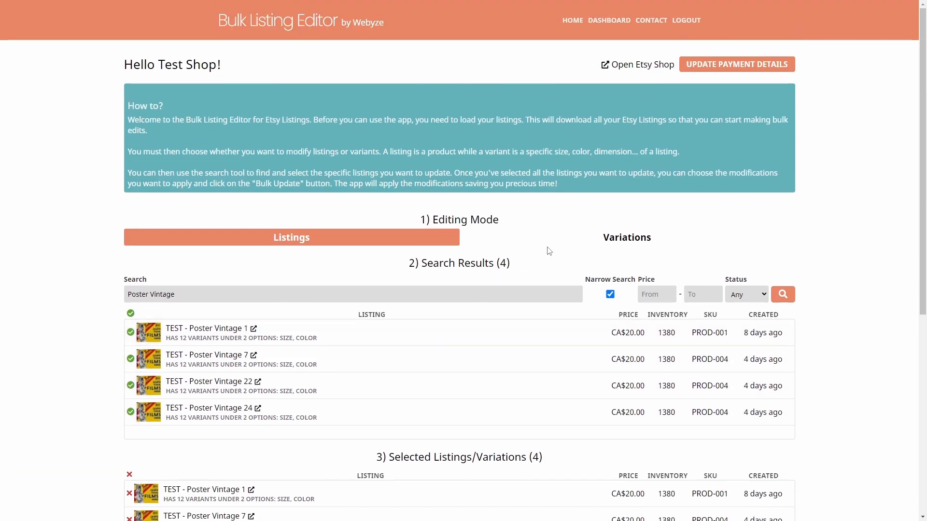
left_click(618, 241)
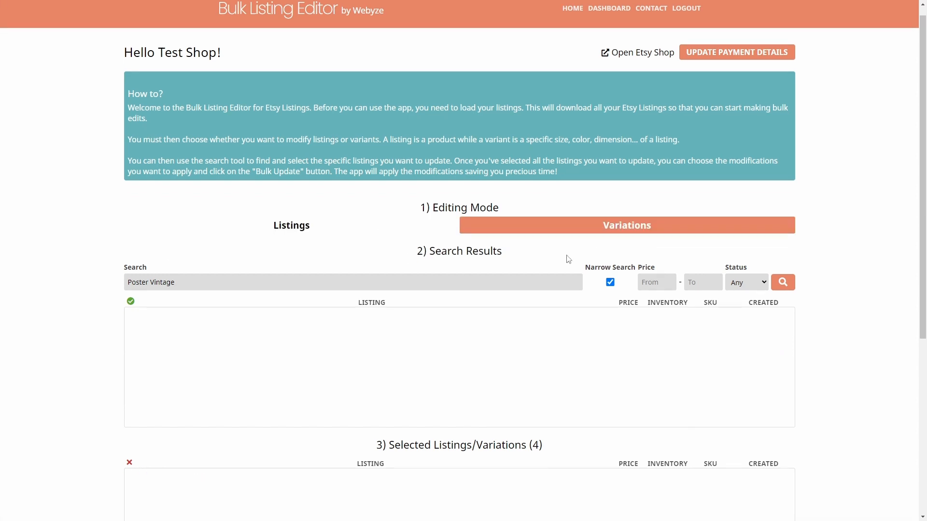
scroll(567, 260, "down", 3)
scroll(677, 198, "up", 1)
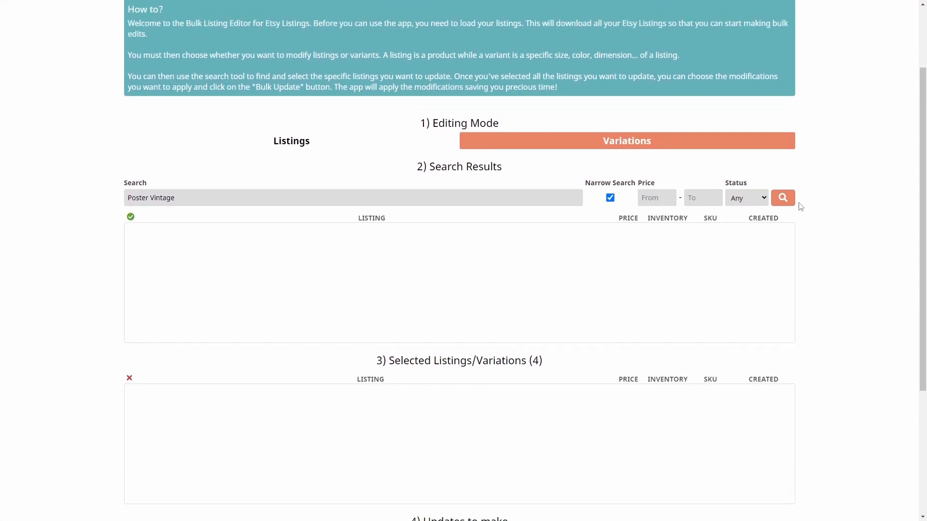
left_click(783, 198)
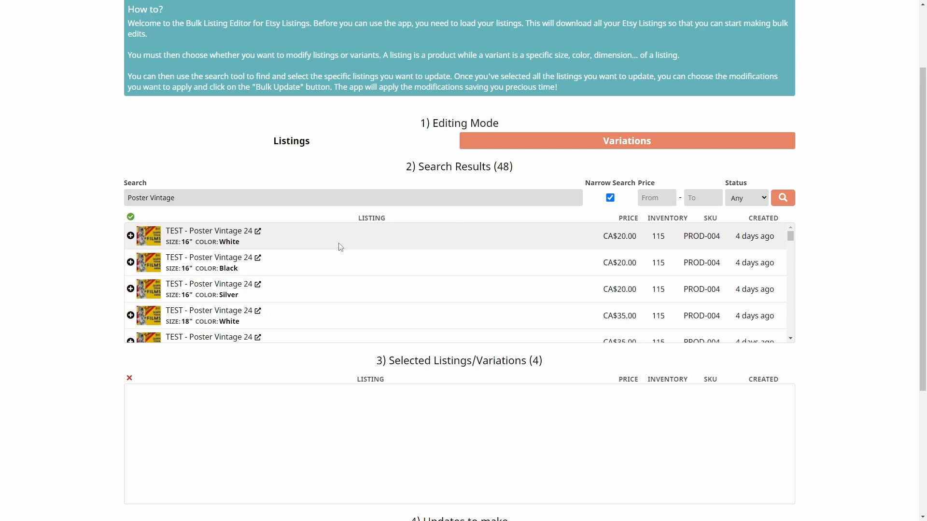
- Narrow the search to Poster Vintage 20" and select all matching variations
left_click(184, 197)
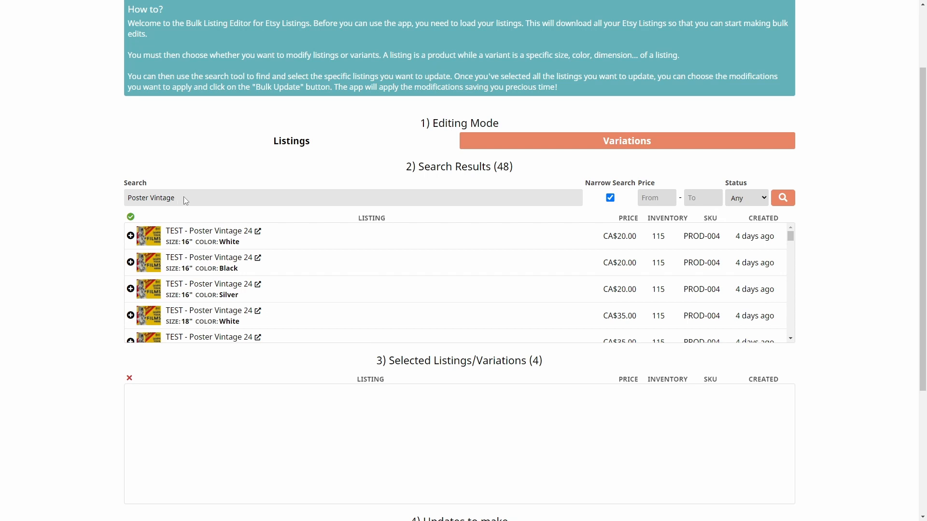
type("20\"")
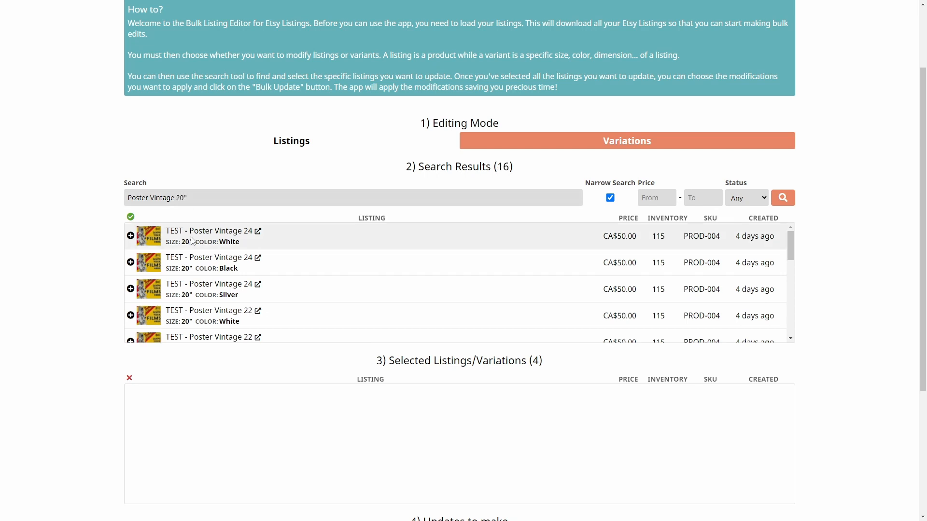
scroll(405, 255, "down", 2)
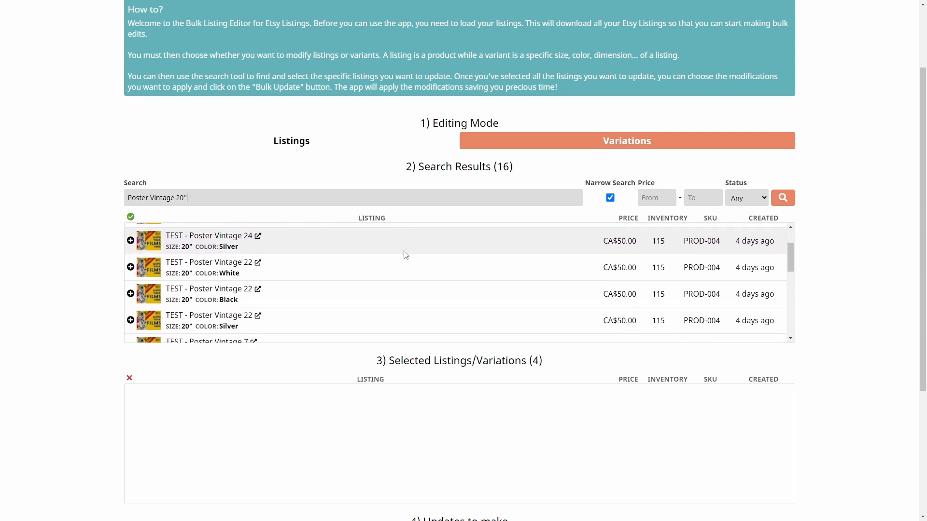
left_click(130, 216)
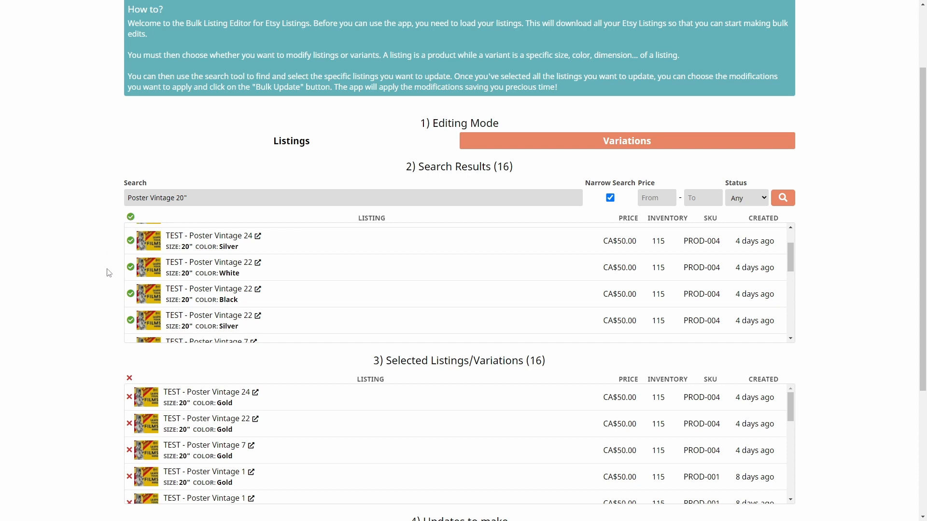
- Bulk update the selected 20" variations with a price increase (+) of 5 $
scroll(109, 273, "down", 5)
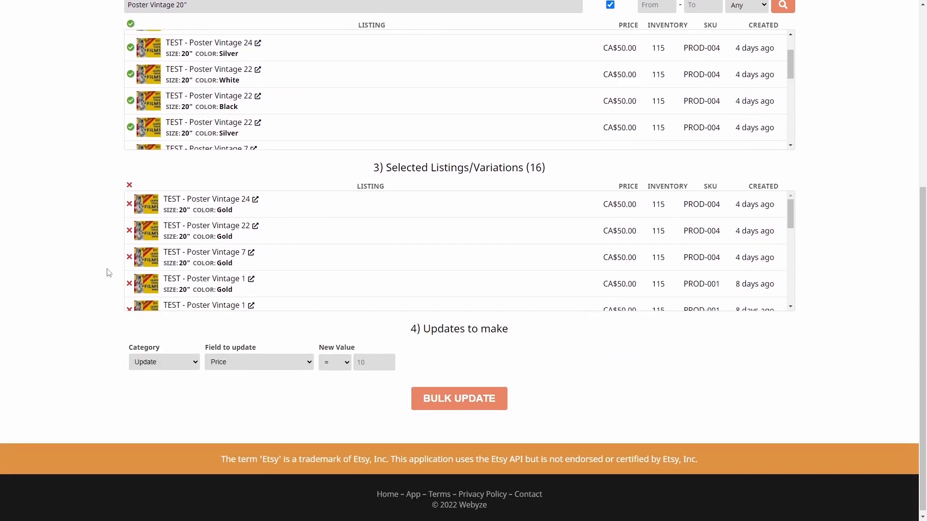
left_click(230, 365)
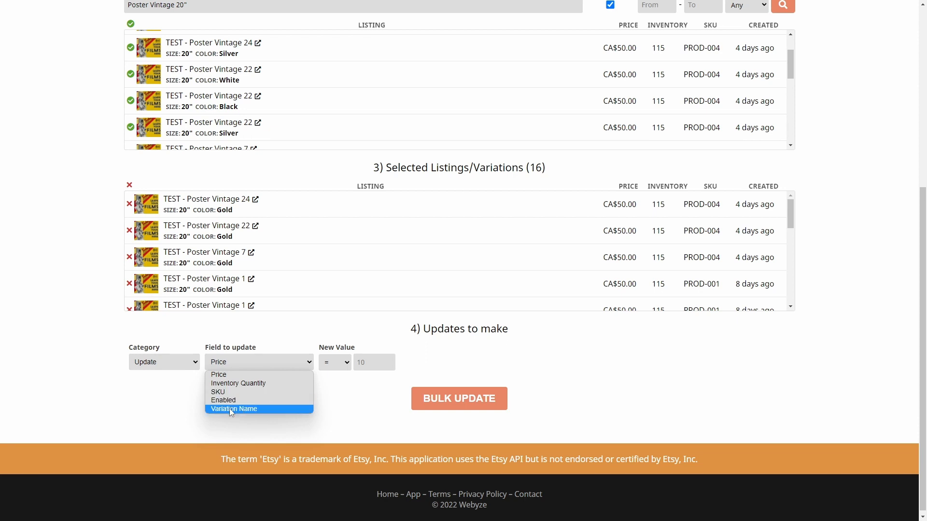
left_click(225, 376)
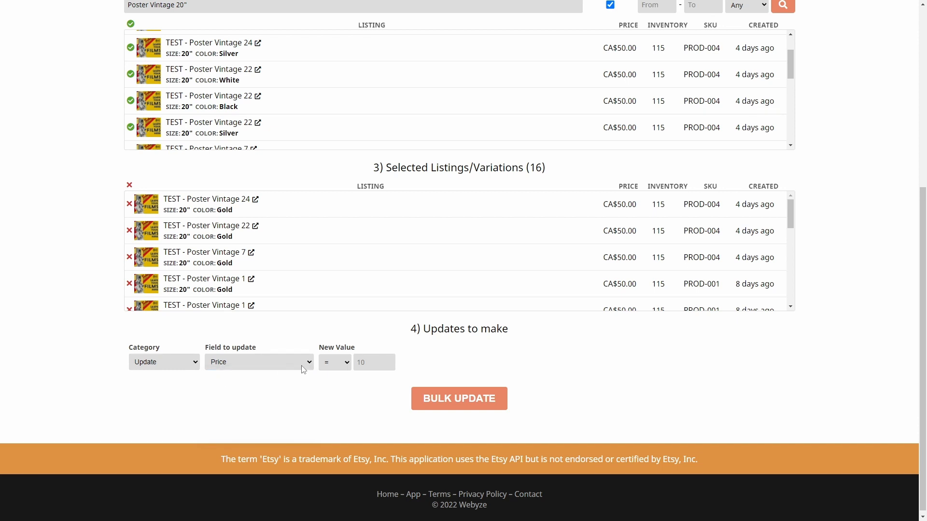
left_click(333, 363)
left_click(331, 393)
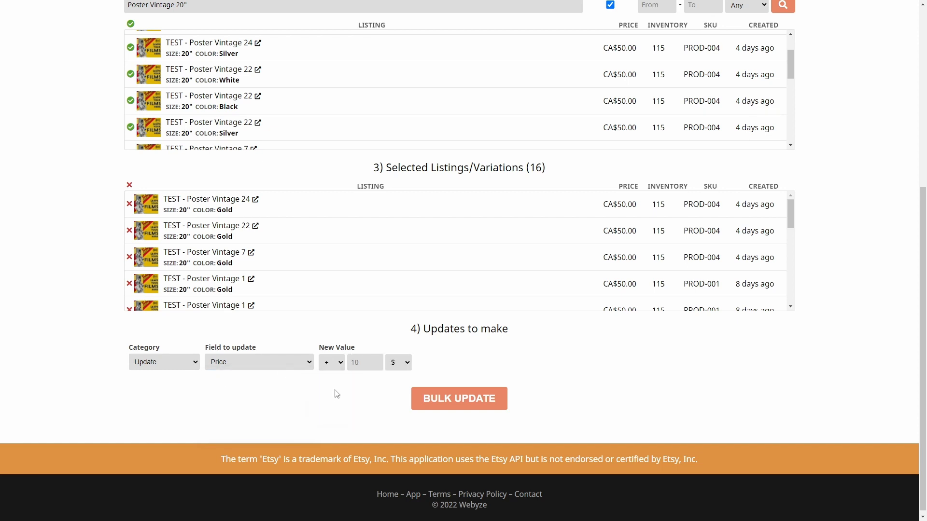
type("5")
left_click(468, 401)
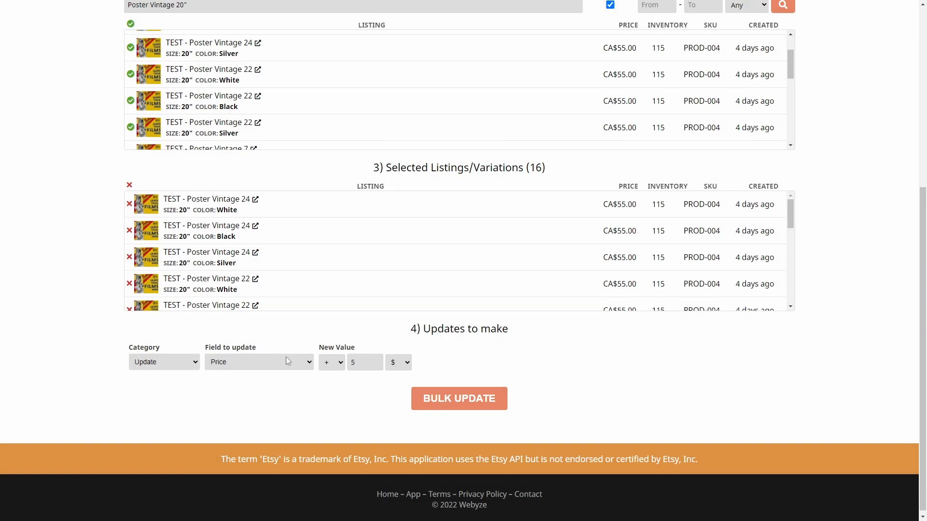
- Change the update category for the selected variations to Delete
left_click(163, 361)
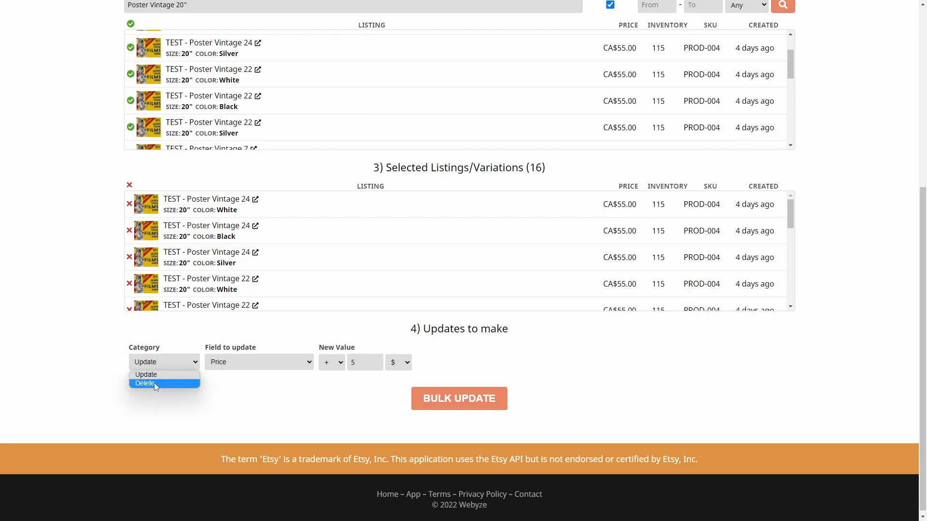
left_click(154, 384)
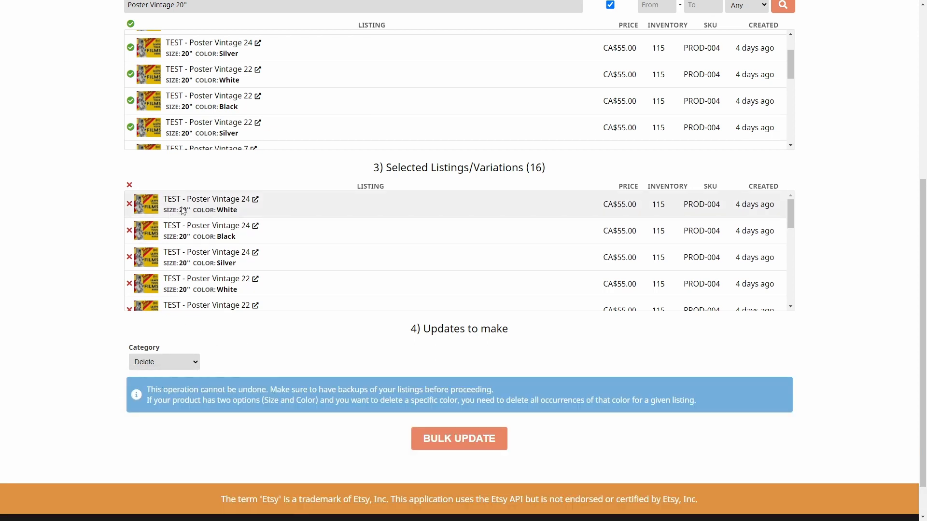